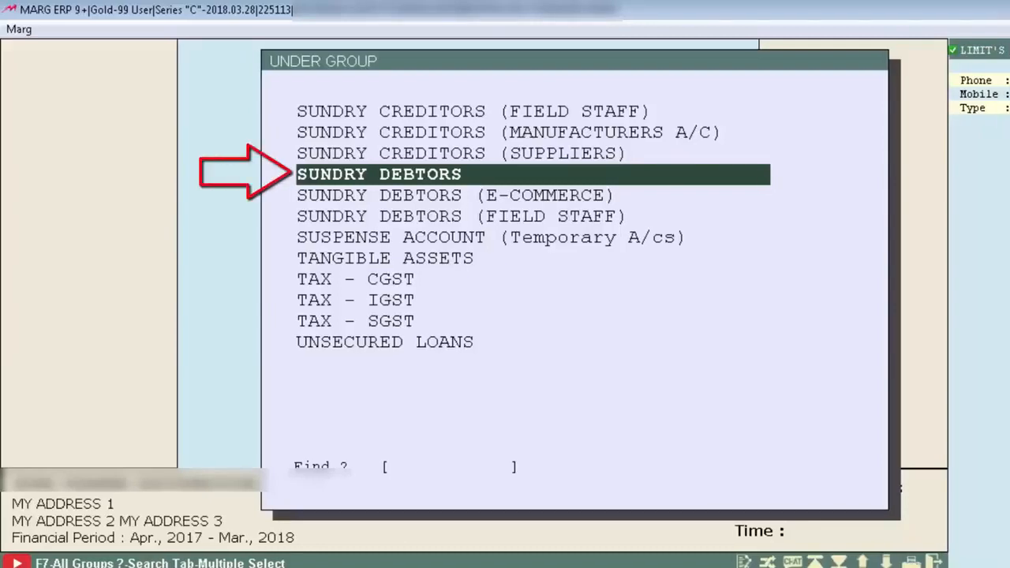
Step: Create a ledger under the SUNDRY DEBTORS group, named OM DISTRIBUTORS with station FARIDABAD
key(Return)
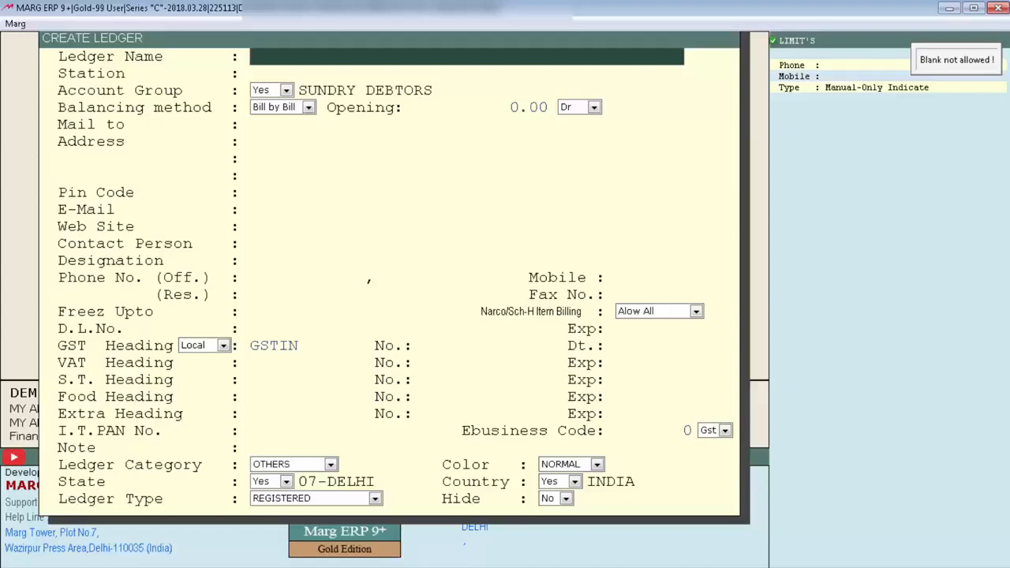
text(OM DISTRIBUTORS)
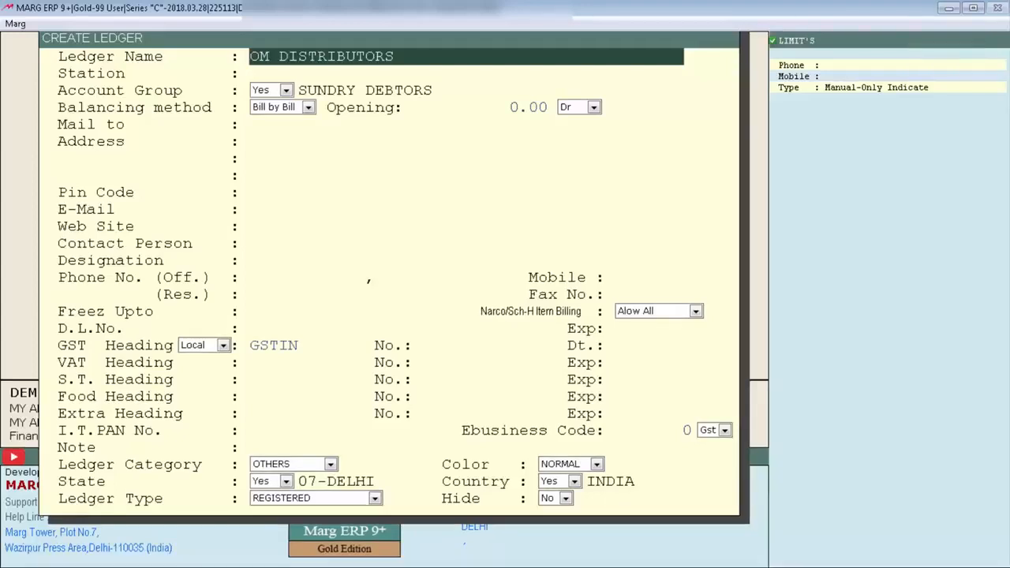
key(Return)
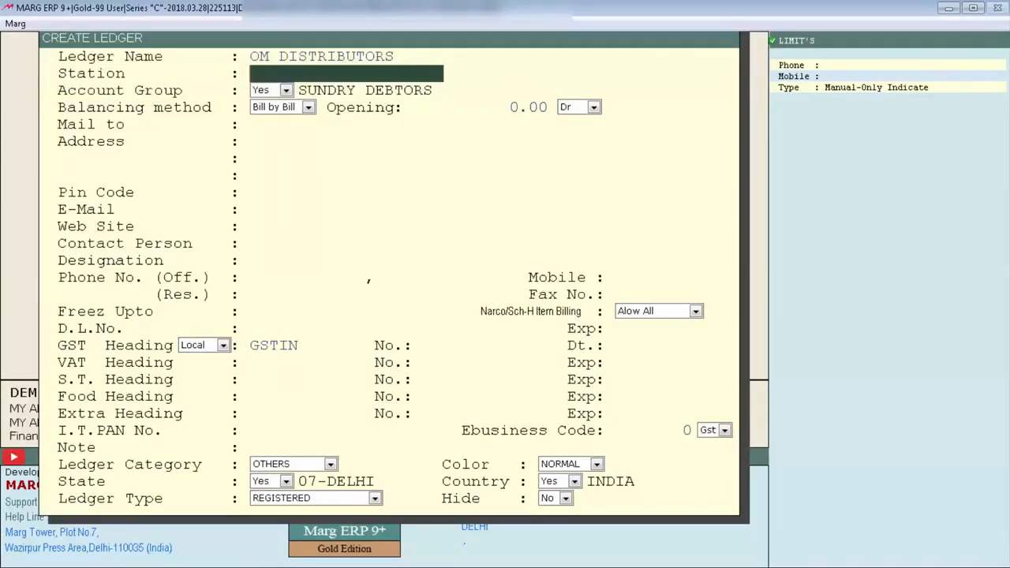
text(FARIDABAD)
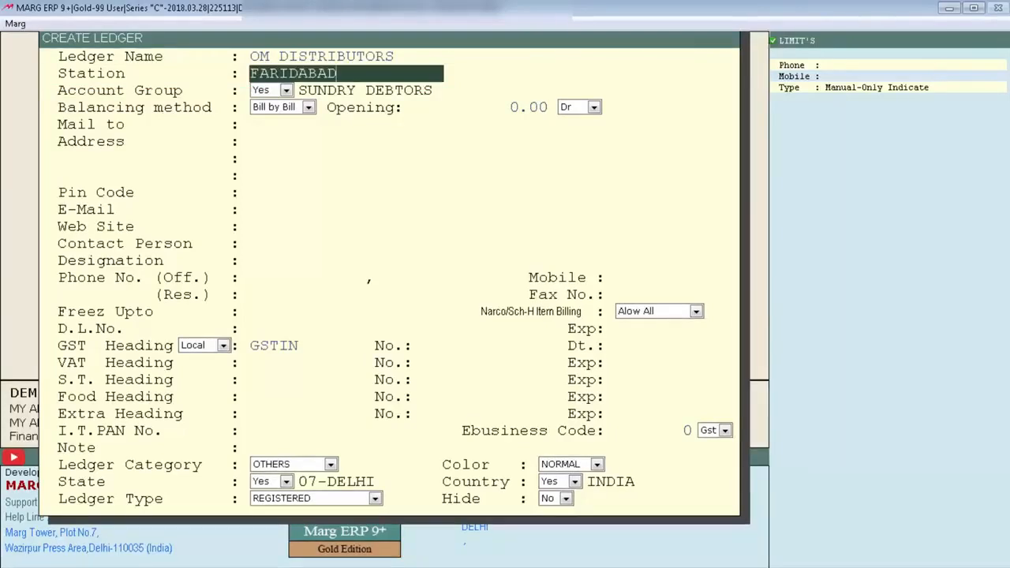
key(Return)
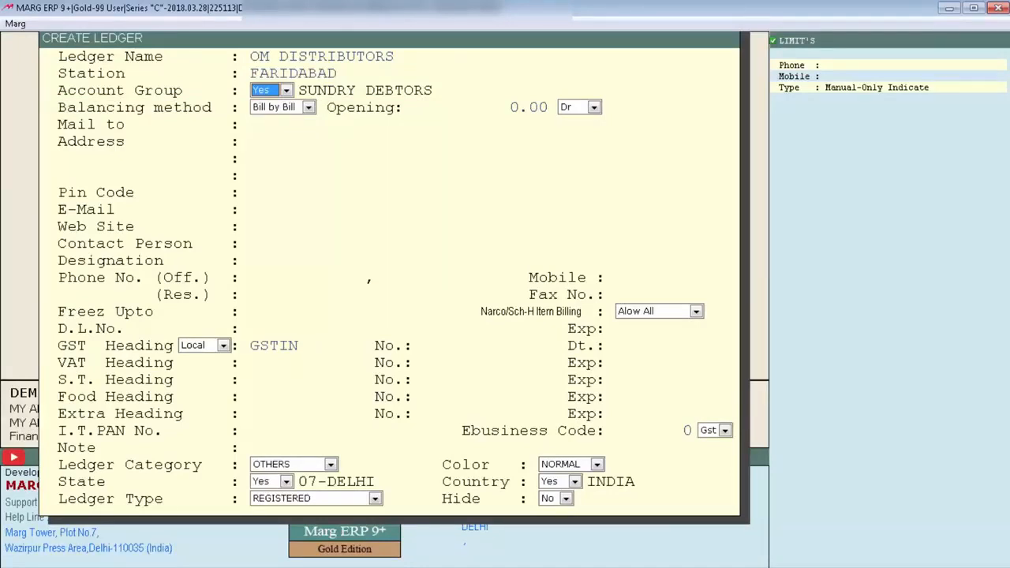
Step: Accept the SUNDRY DEBTORS account group, Bill by Bill balancing method and a 0.00 Dr opening balance
key(Return)
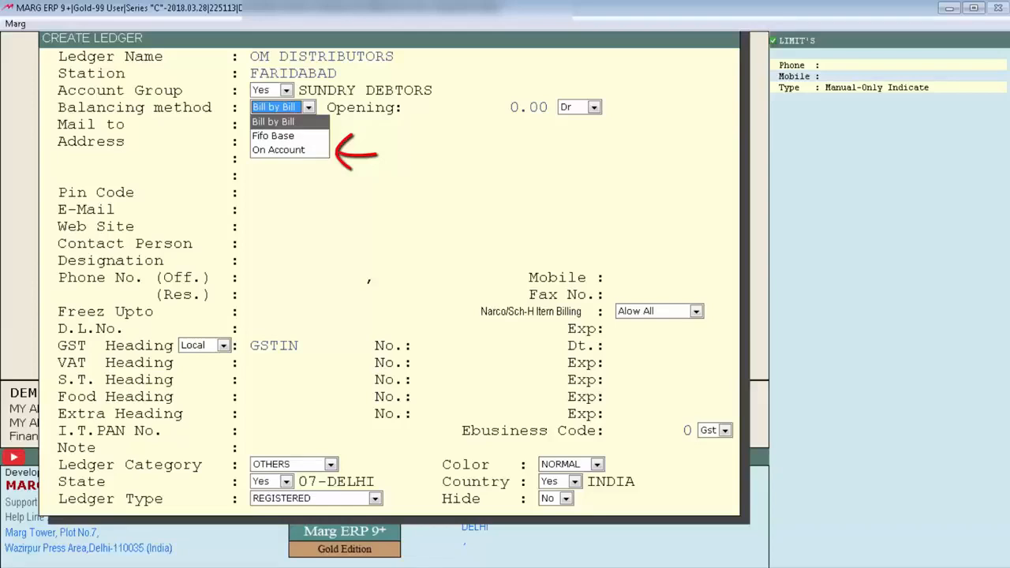
key(Return)
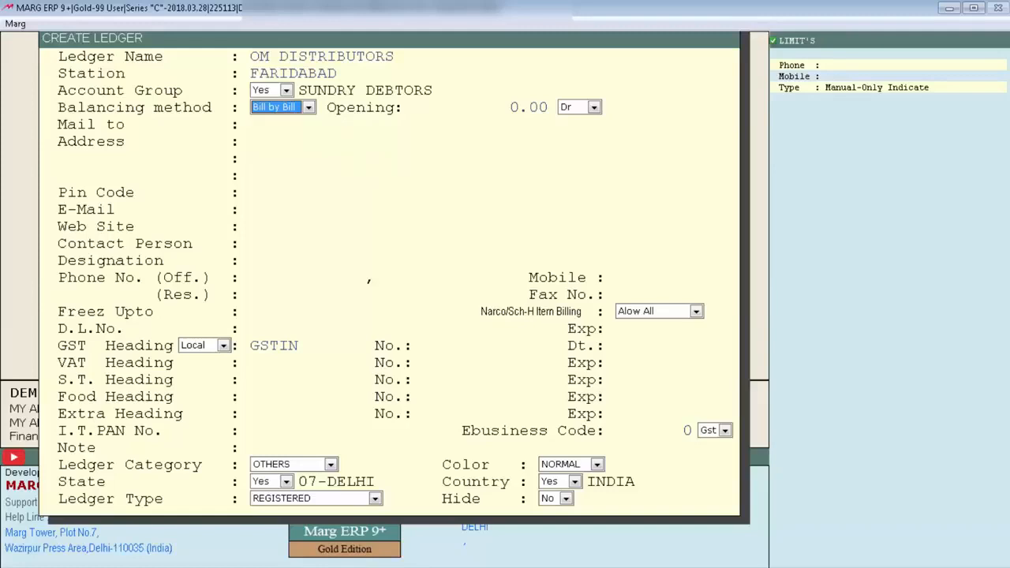
key(Return)
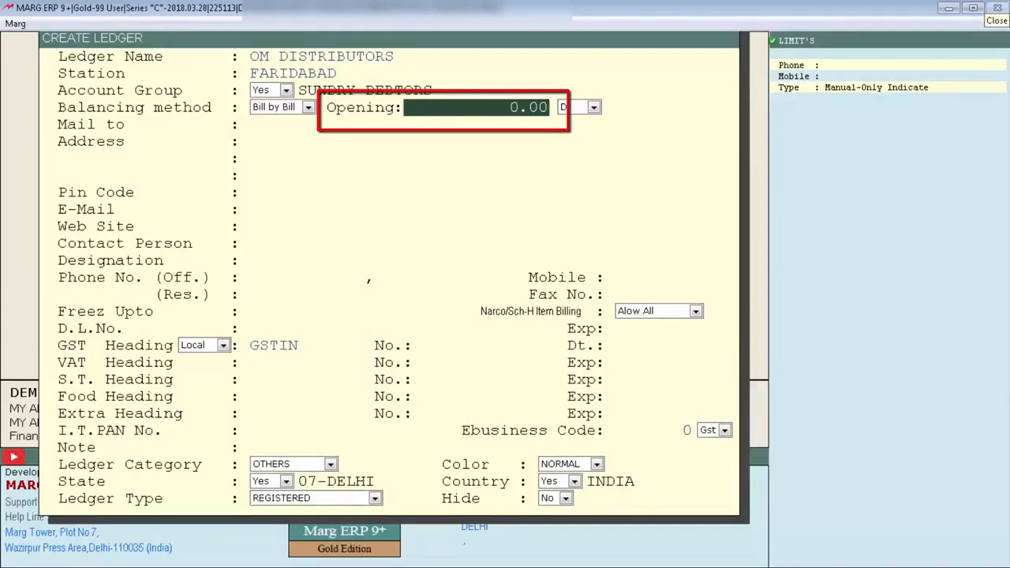
key(Return)
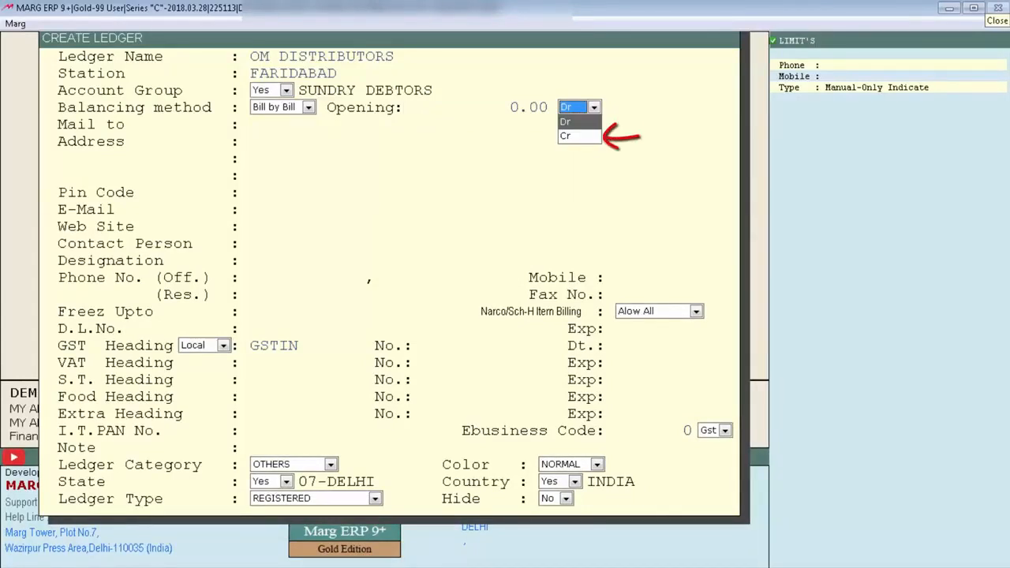
key(Return)
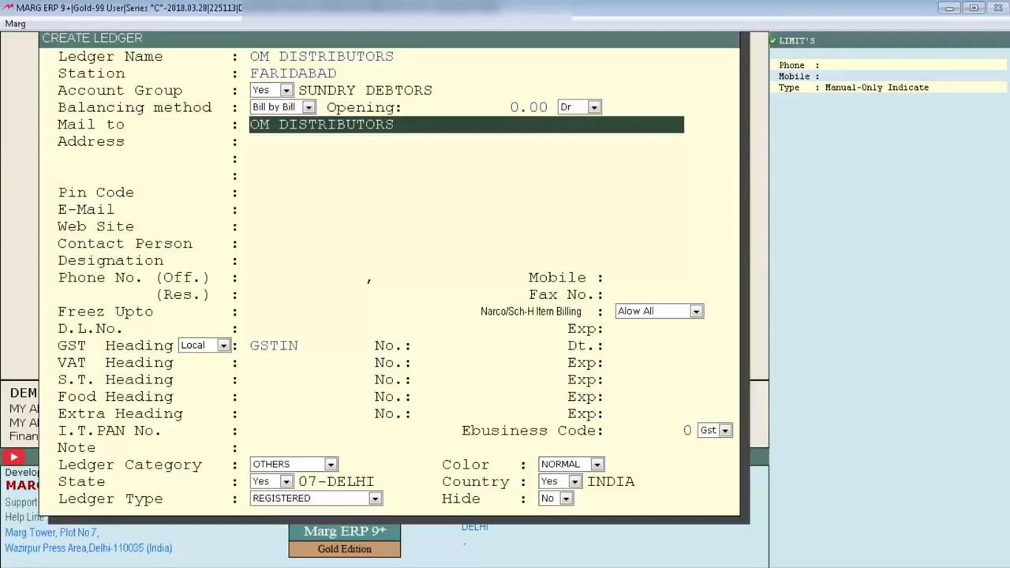
Step: Keep OM DISTRIBUTORS as the mail-to name and fill in the party's postal address and pin code
key(Return)
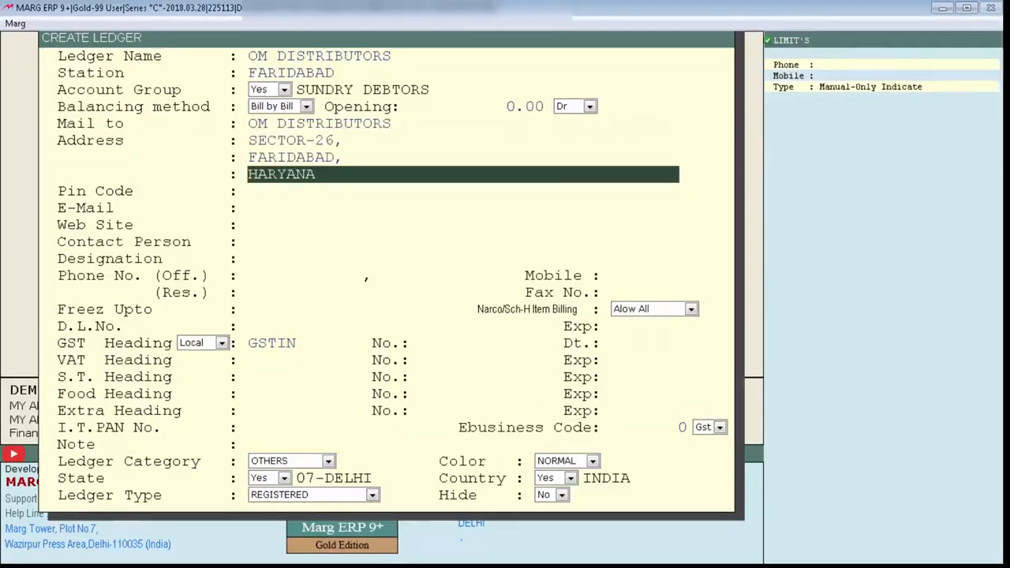
key(Return)
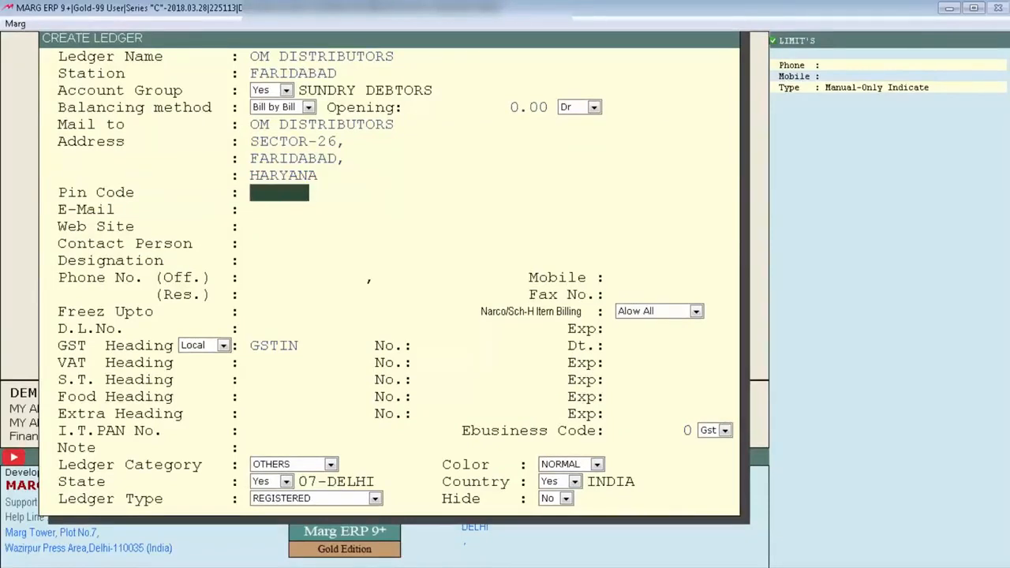
text(110056)
key(Return)
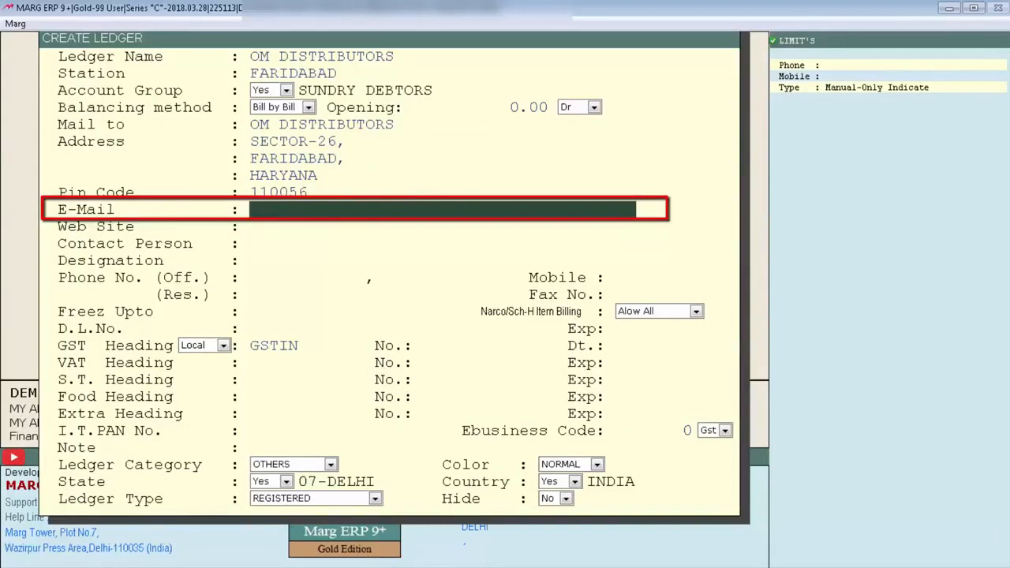
key(Return)
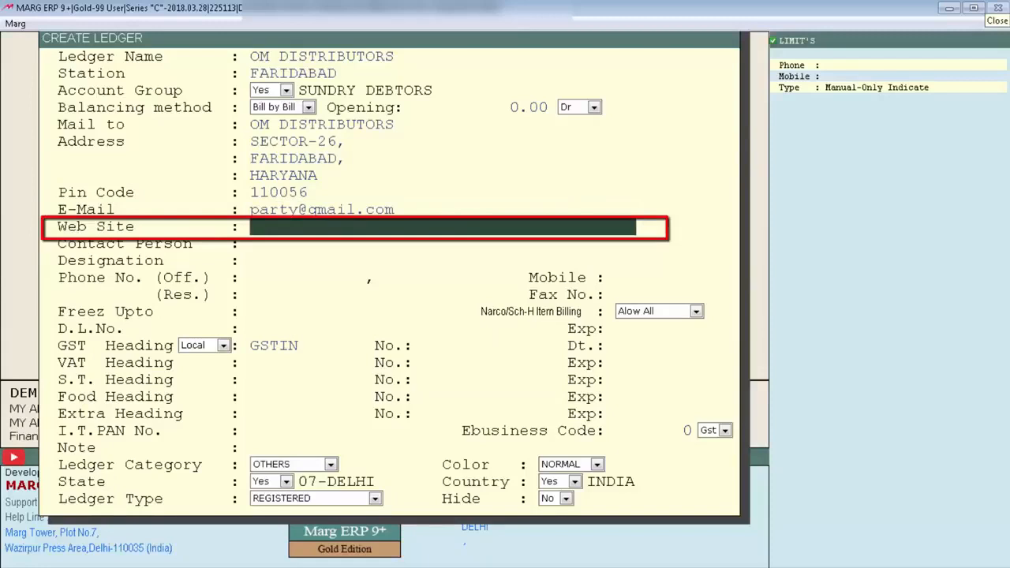
text(www.party.com)
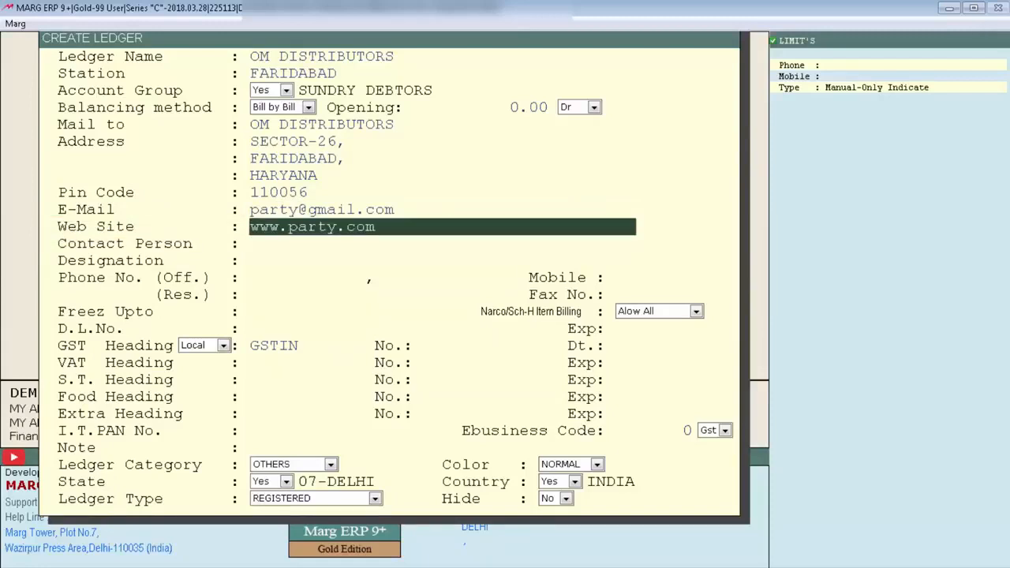
key(Return)
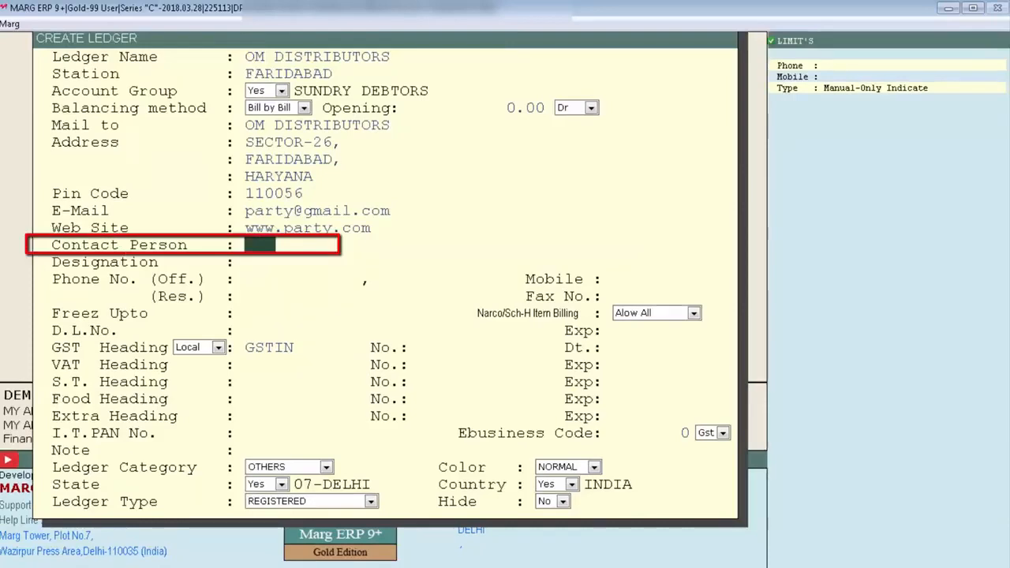
Step: Enter the contact person's title, first name and last name, and set the designation to Manager
text(Mr.)
key(Return)
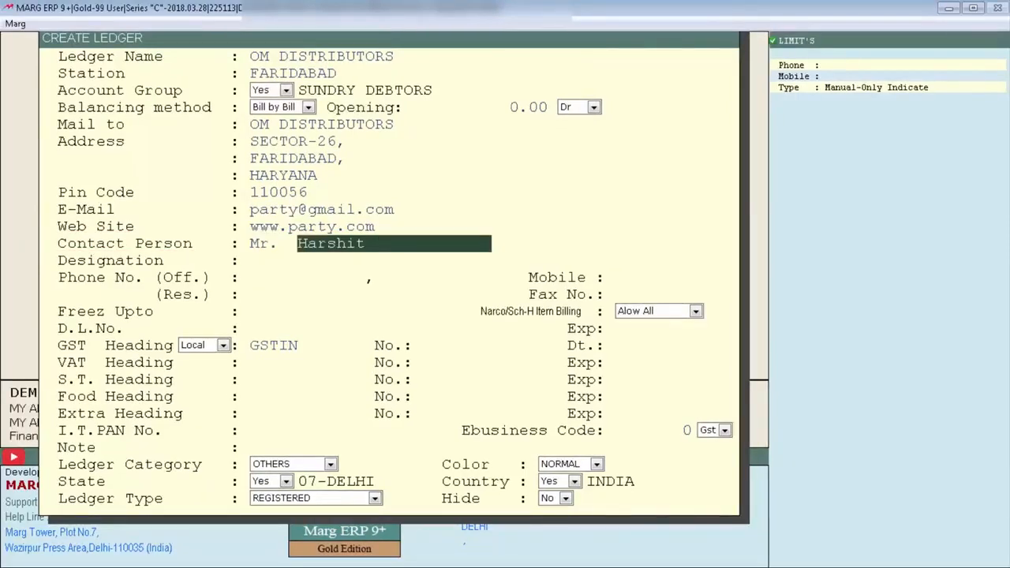
key(Return)
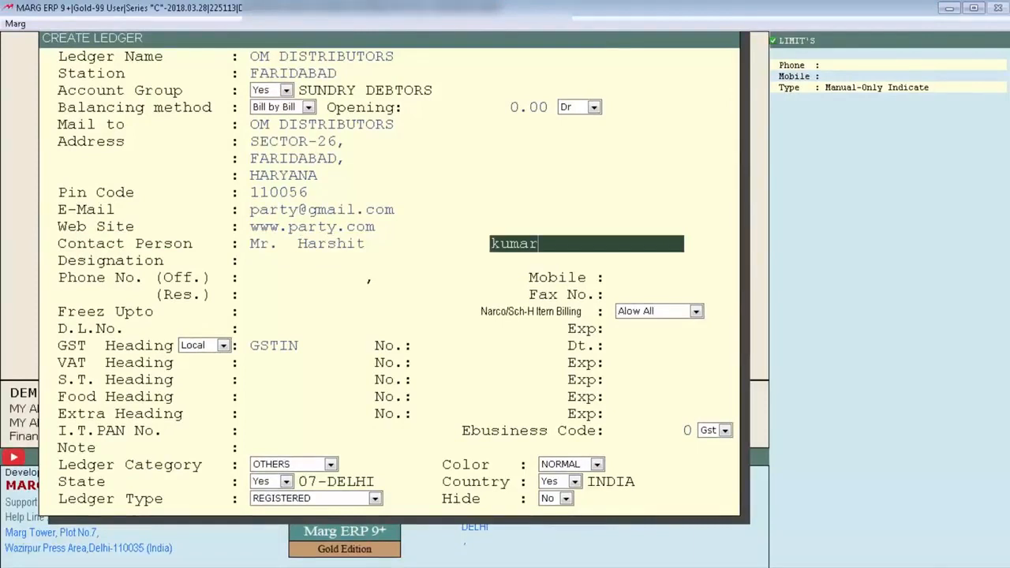
key(Return)
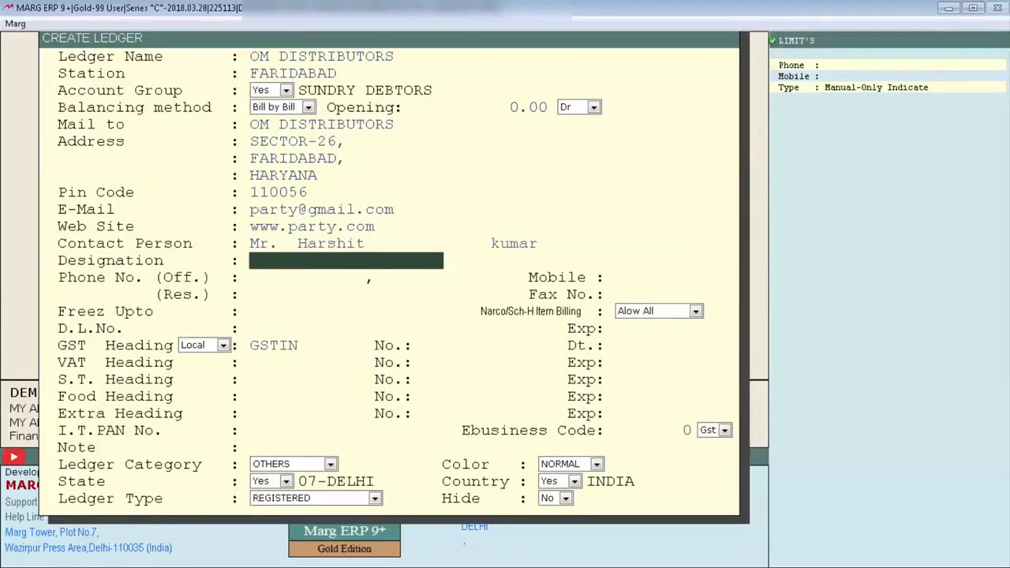
text(Proprietor)
key(space)
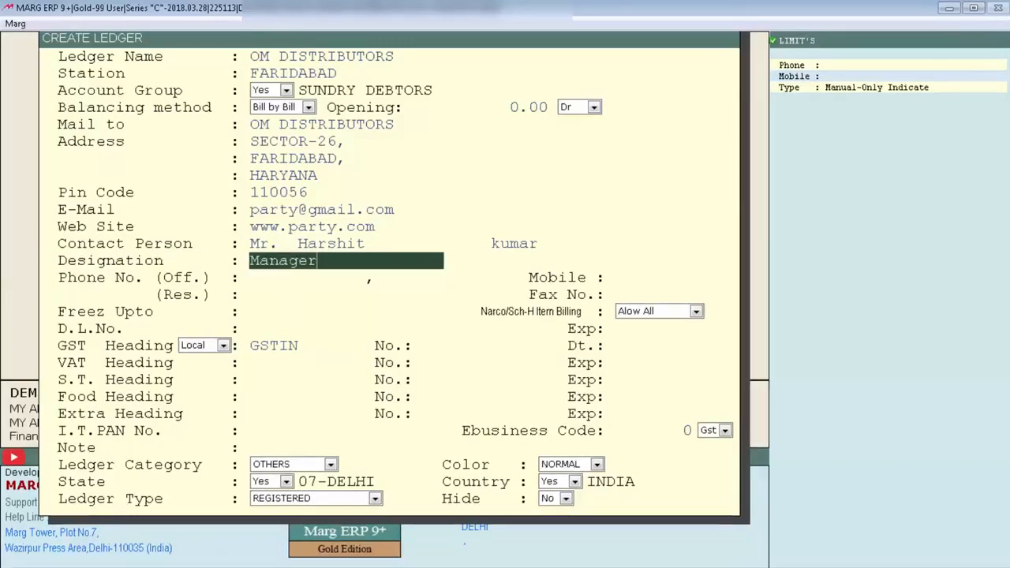
key(Return)
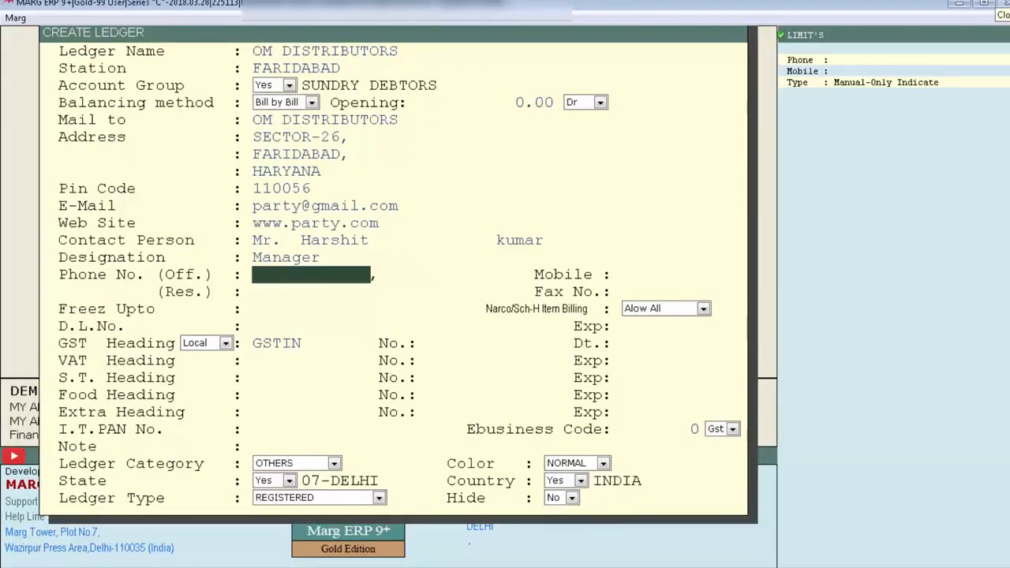
Step: Enter two office phone numbers, the mobile number and the residence phone number, leaving the fax number blank
text(XXXXXX12)
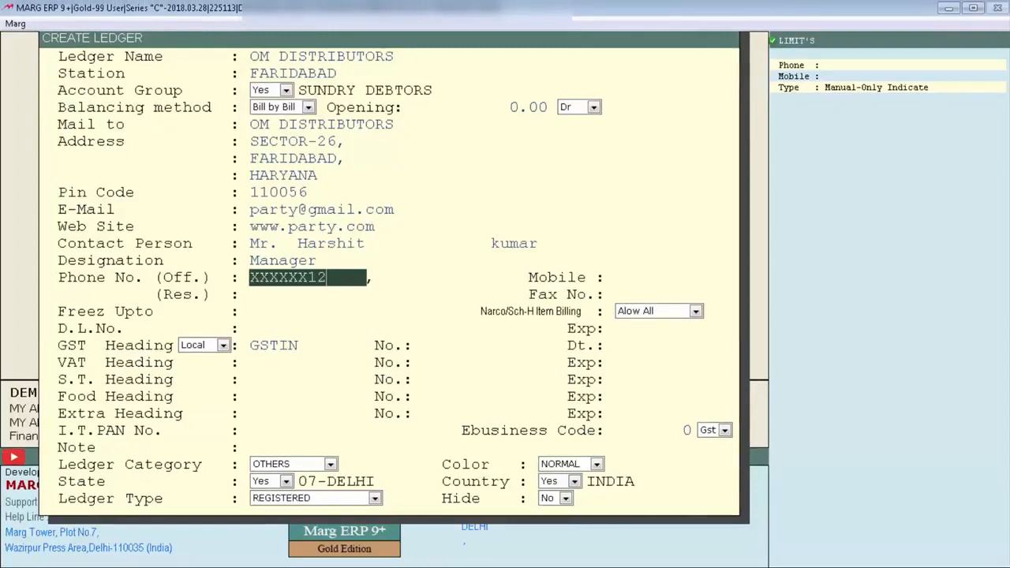
key(Return)
text(XXXXXX23)
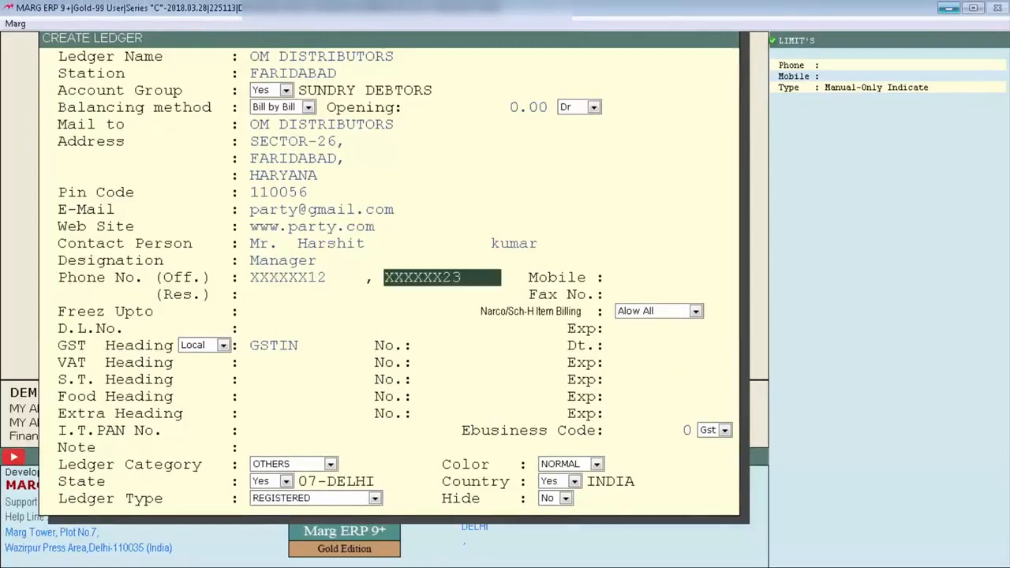
key(Return)
text(9999999999)
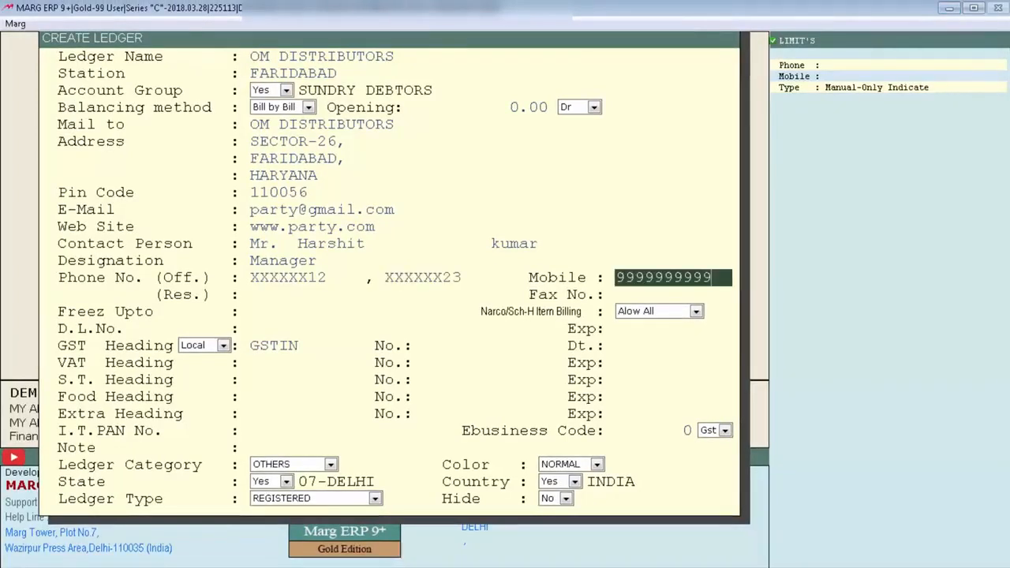
key(Return)
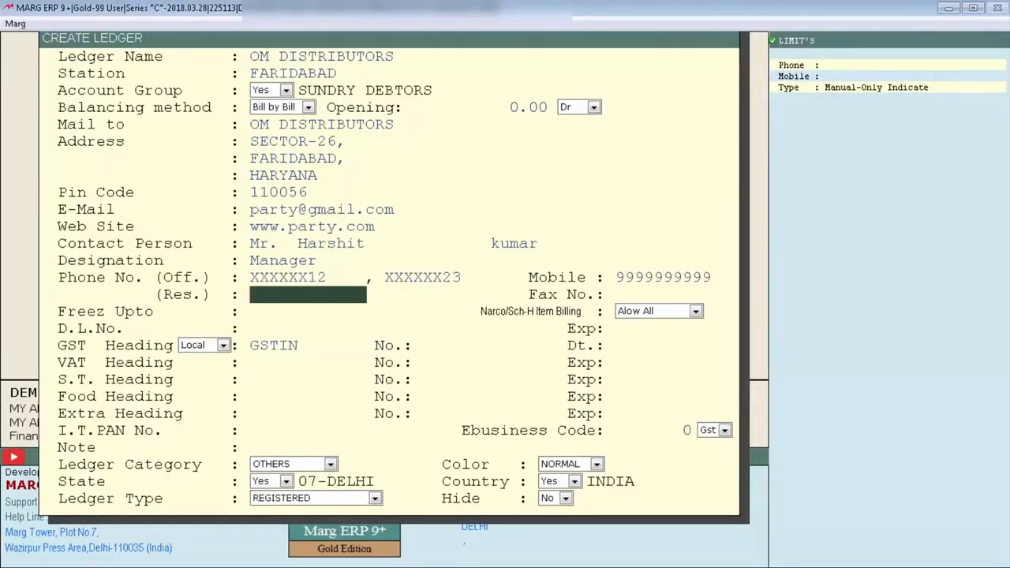
text(XXXXXX56)
key(Return)
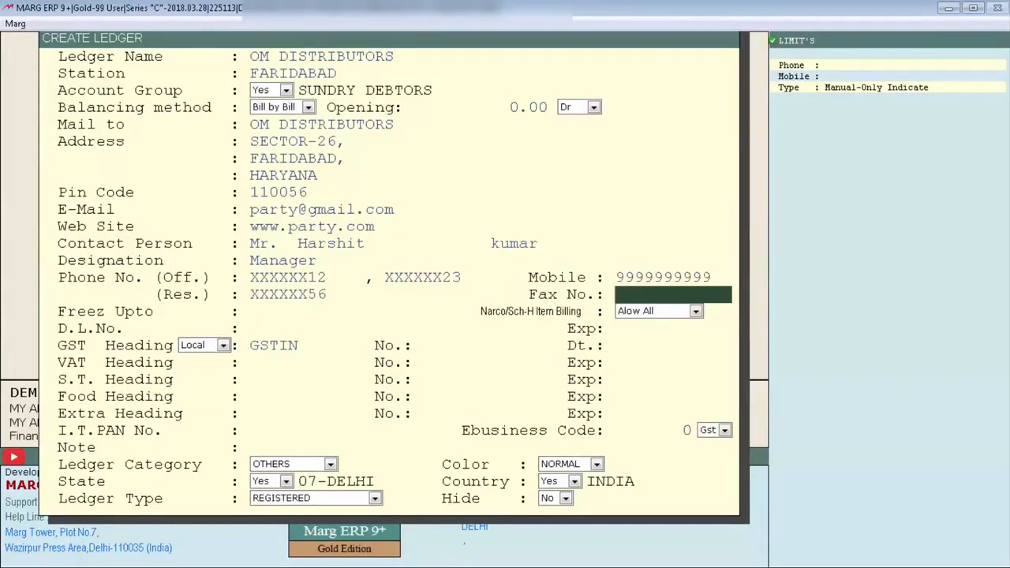
key(Return)
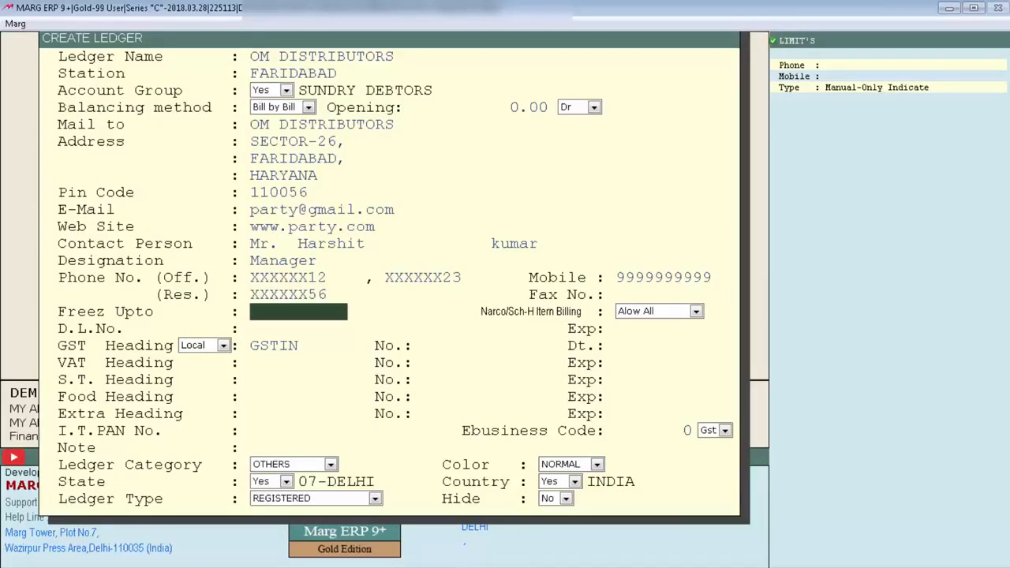
Step: Set the freeze date to 11-04-2018, keep Narco/Sch-H item billing at Alow All, and enter the drug licence number without an expiry date
key(Return)
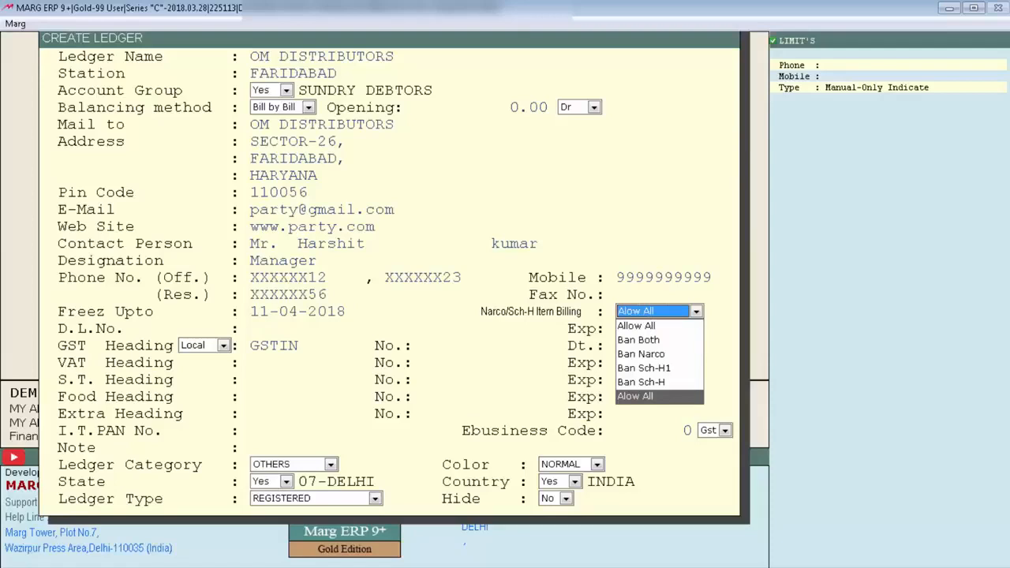
key(Return)
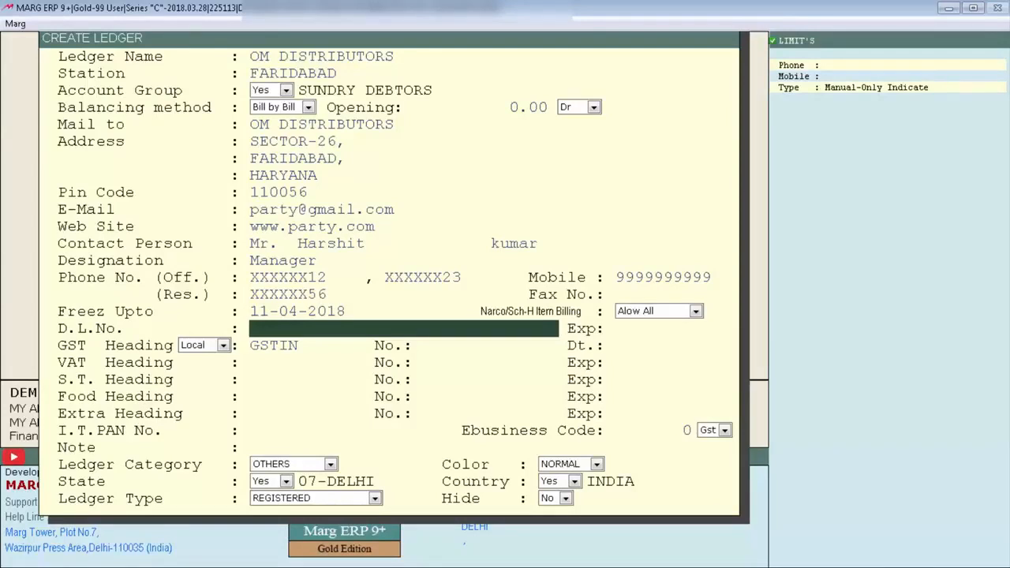
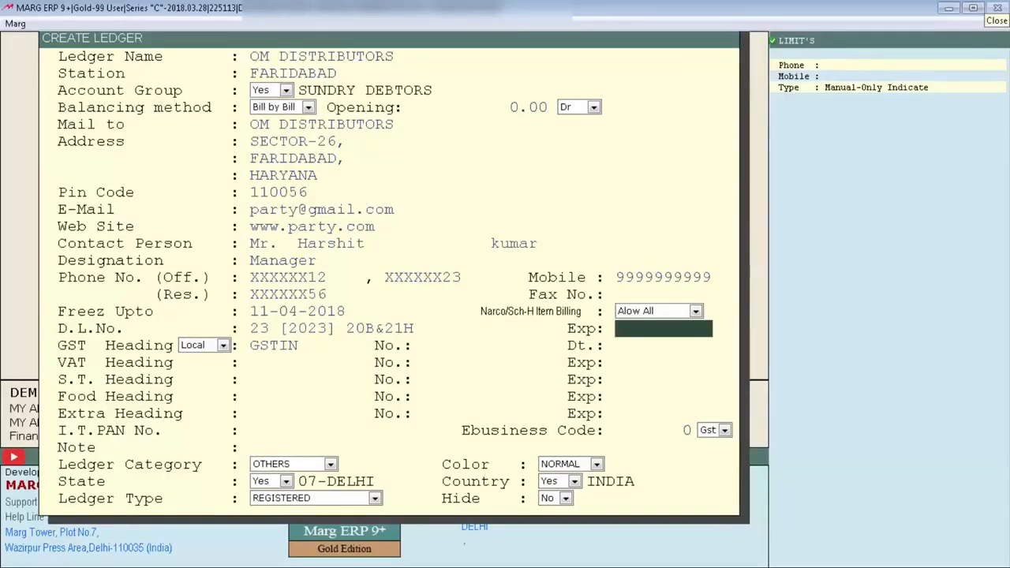
key(Return)
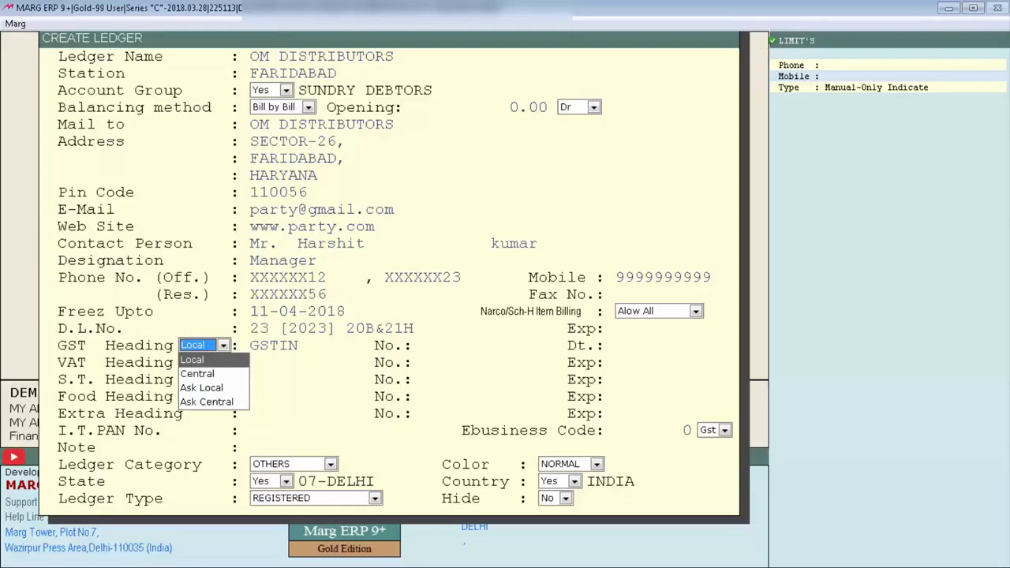
Step: Keep the GST heading type as Local with the heading GSTIN, and enter the party's GSTIN number
key(Return)
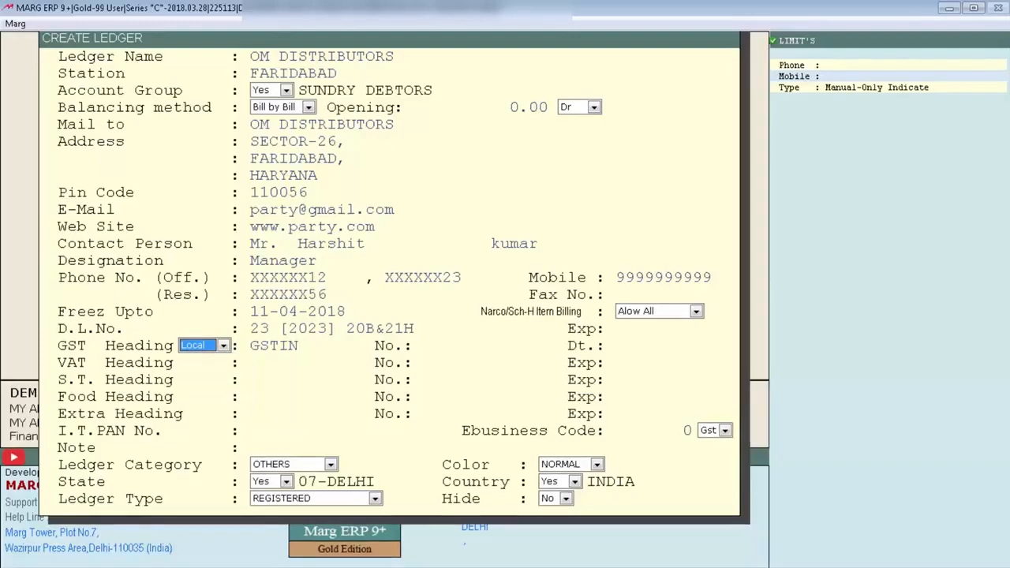
key(space)
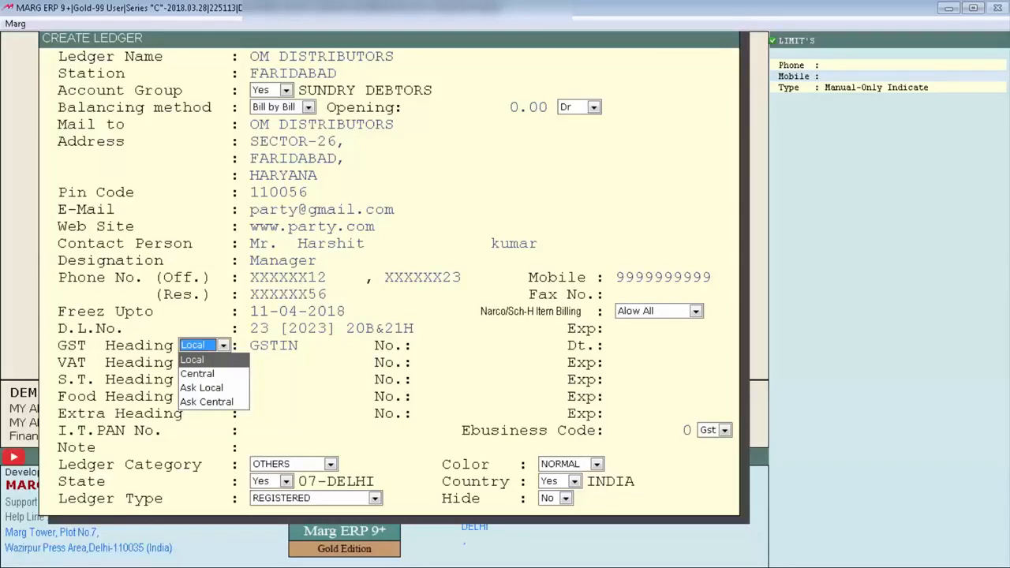
key(Return)
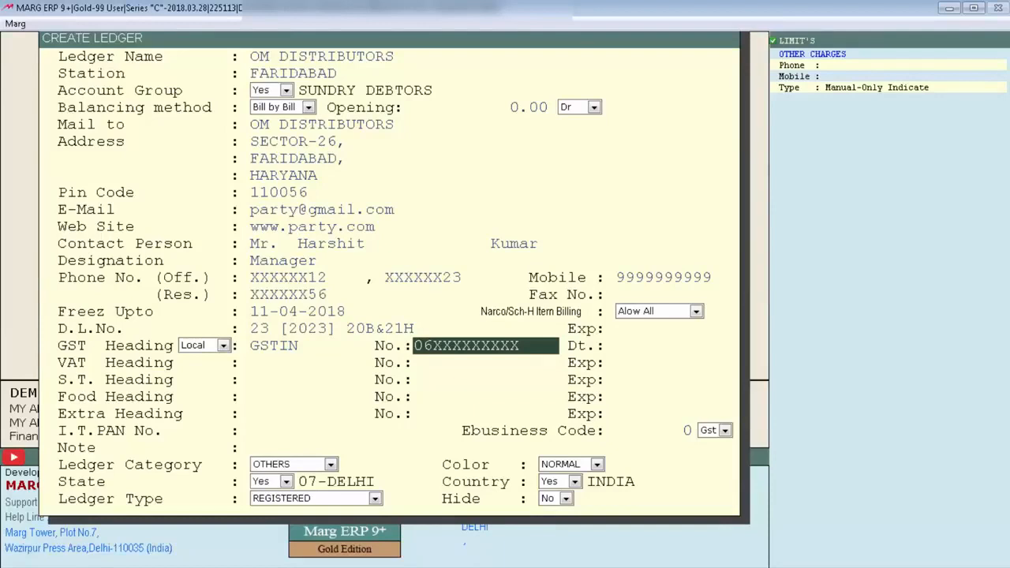
key(Return)
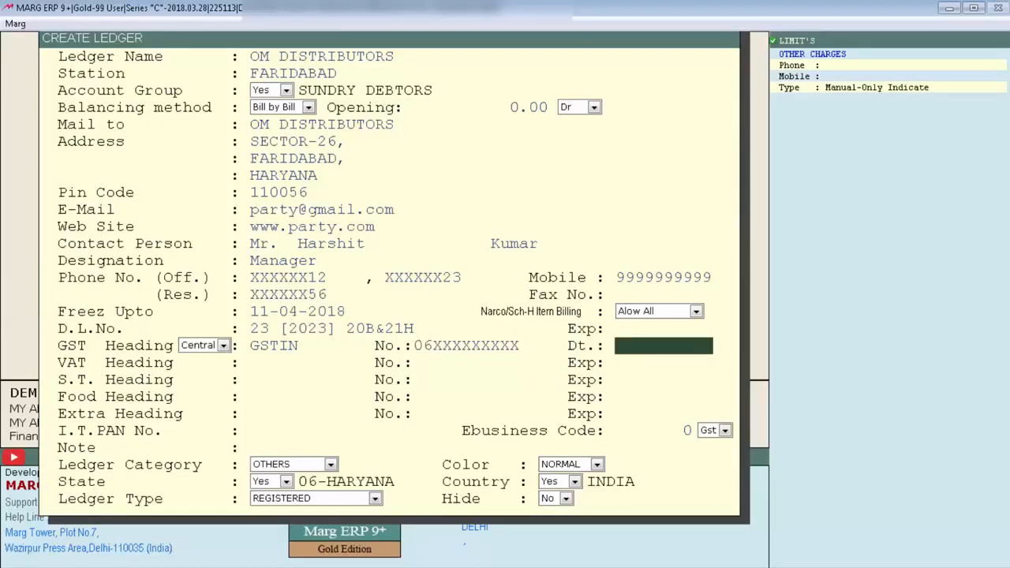
Step: Leave the GST date blank and set the VAT heading to "TIN NO ." without a number or expiry date
key(Return)
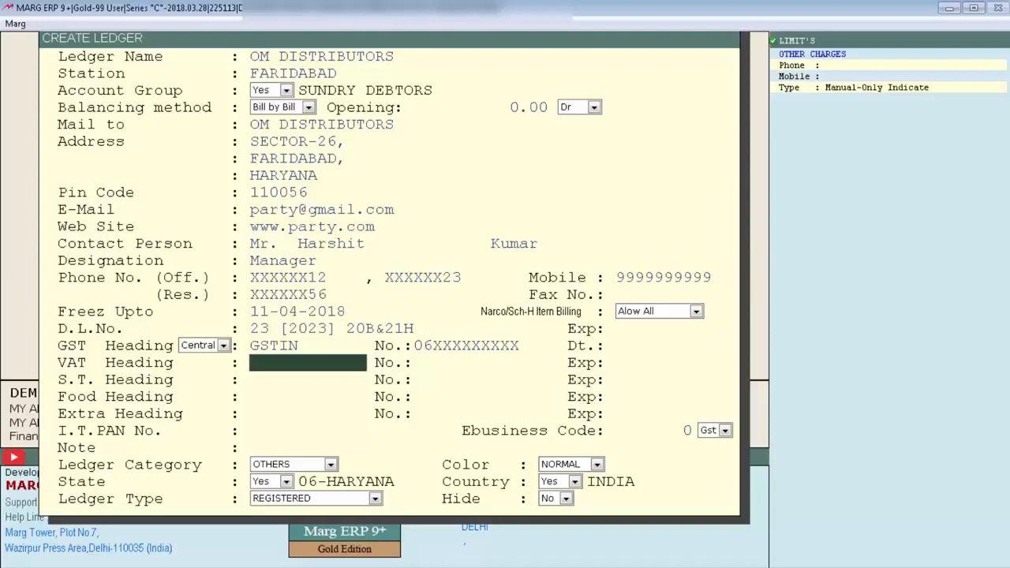
text(TIN NO .)
key(Return)
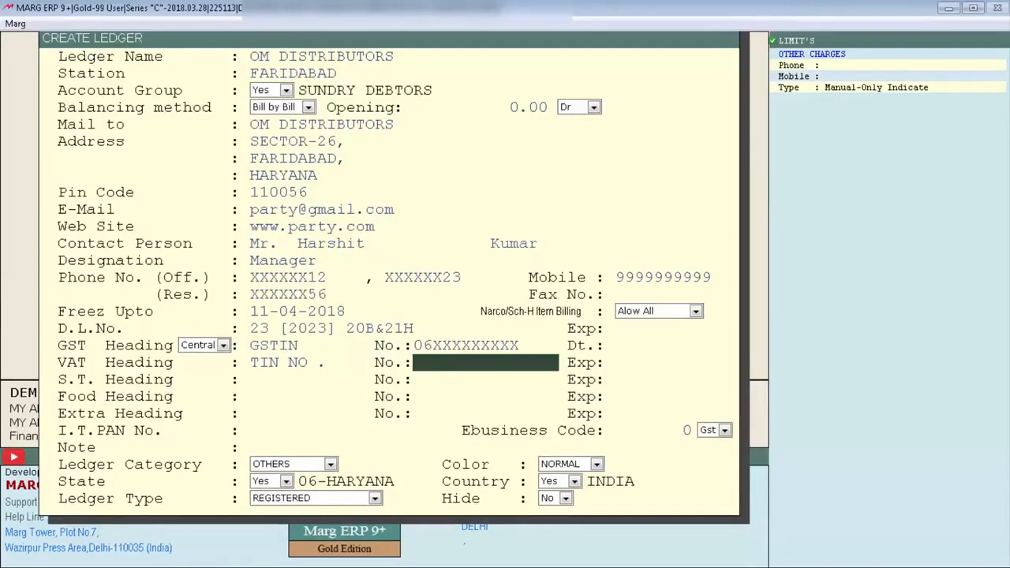
key(Return)
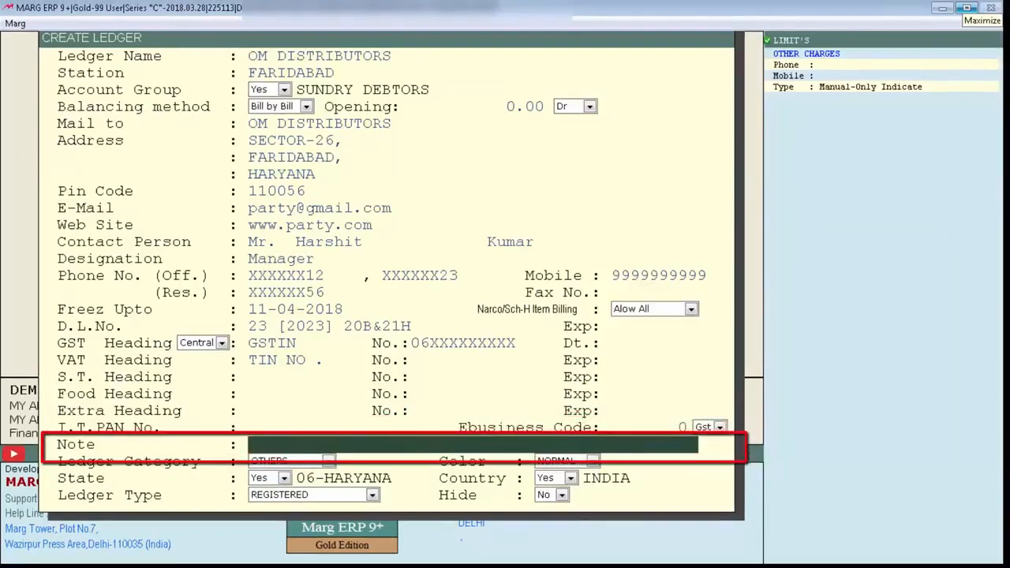
Step: Enter the note "SPECIAL SCHEME APPLY" and keep the ledger category as OTHERS
text(SPECIAL SCHEME APPLY)
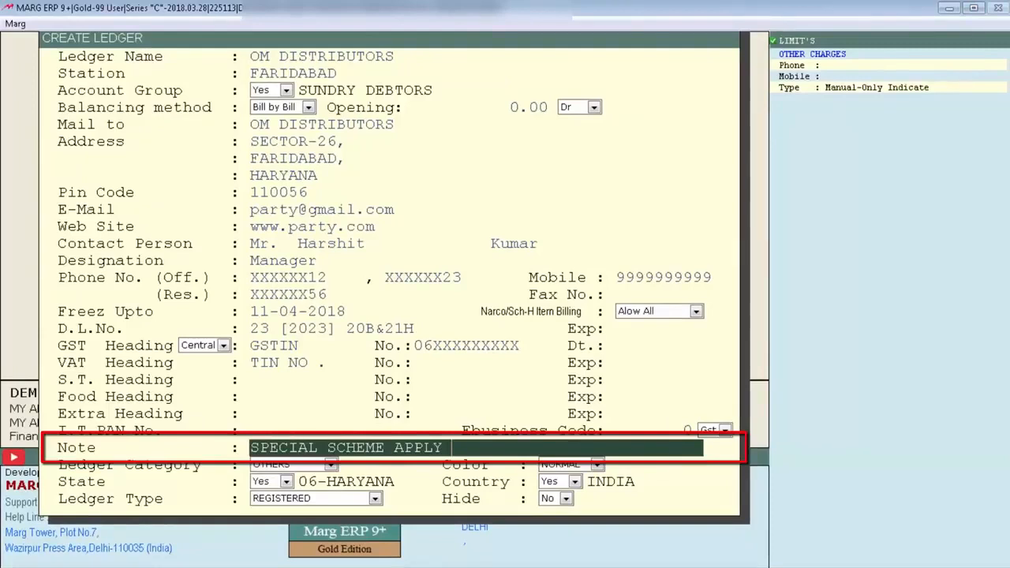
key(Return)
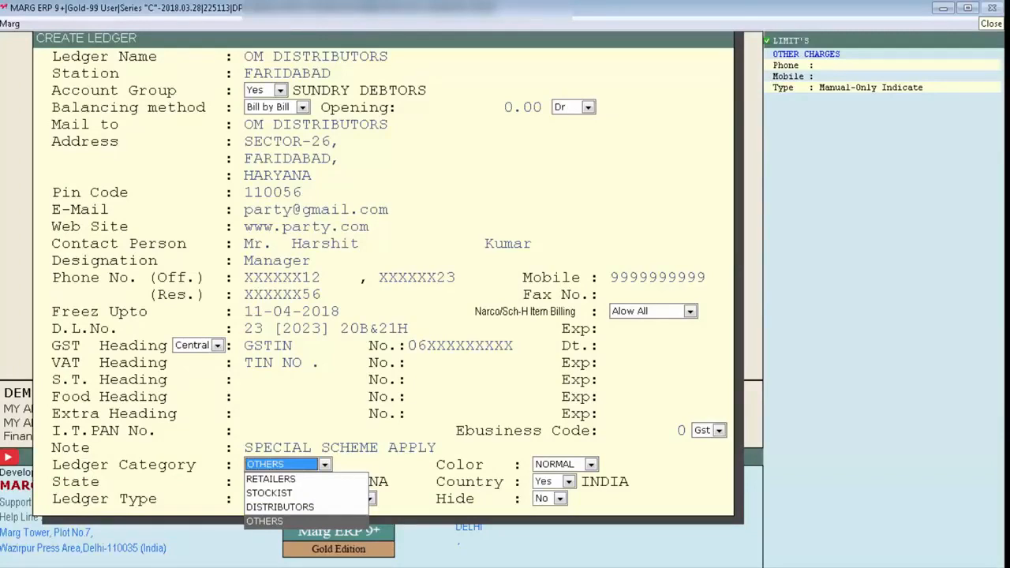
key(Return)
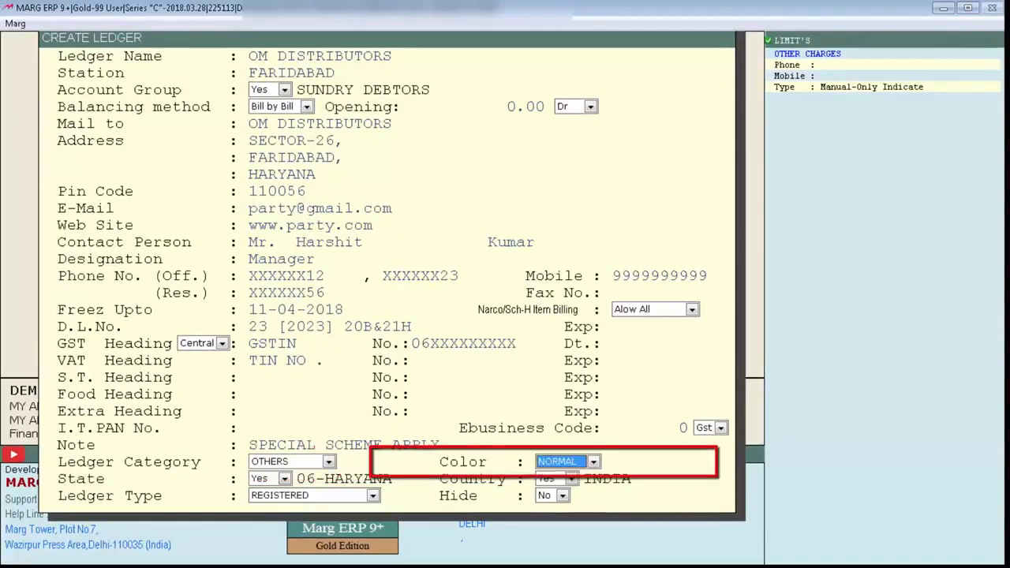
Step: Review the ledger color choices and keep the color as NORMAL
key(space)
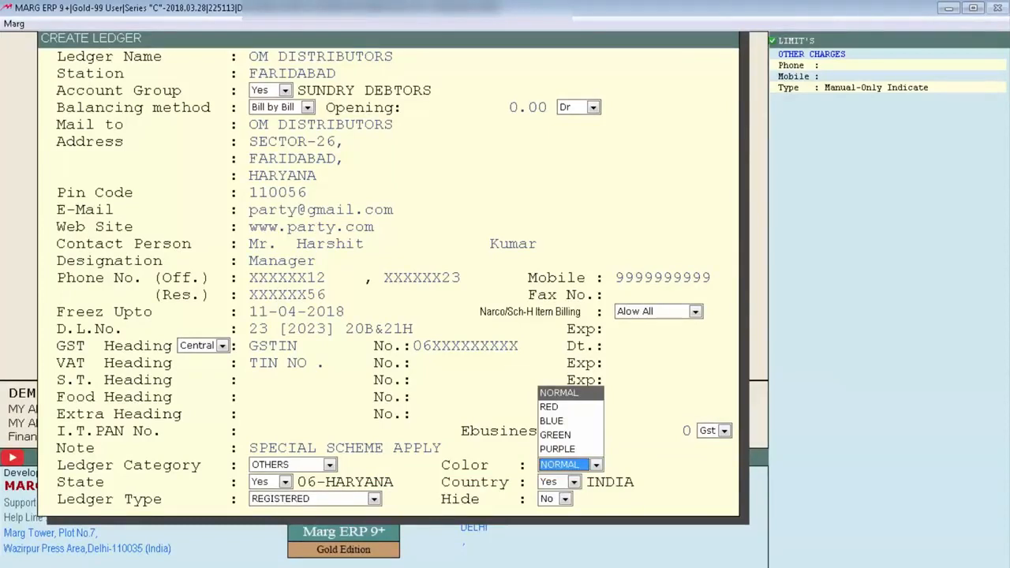
key(Down)
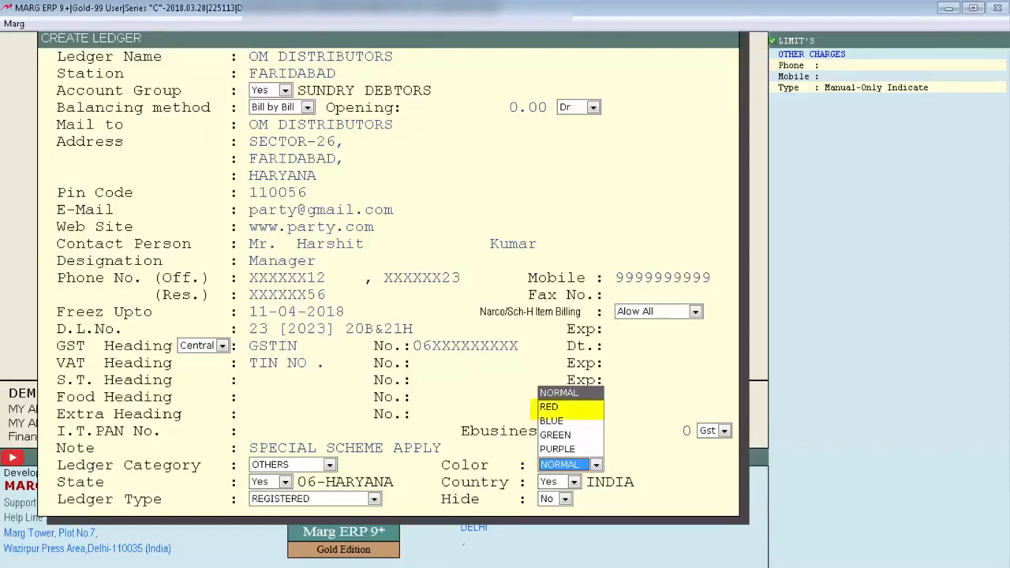
key(Up)
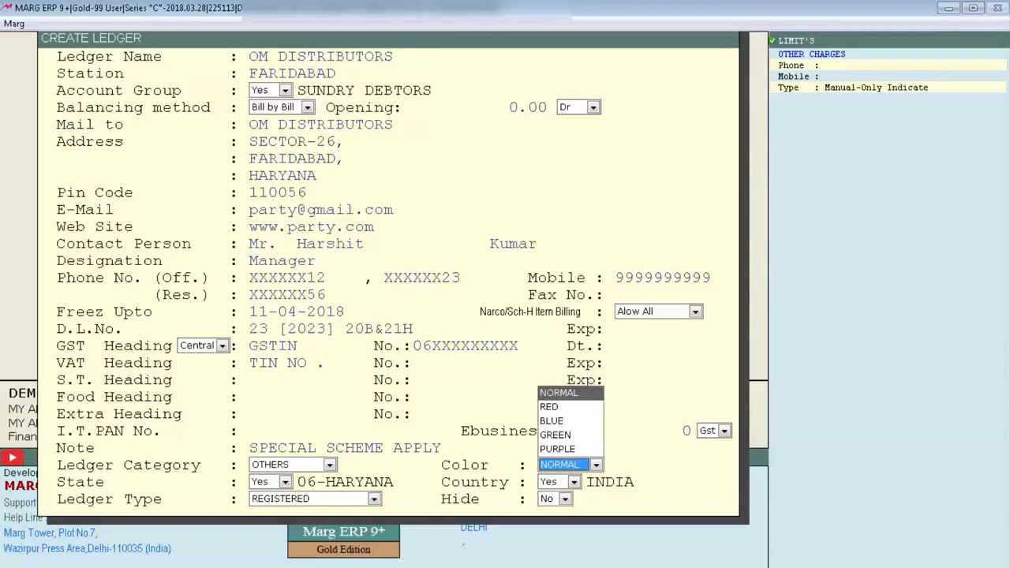
key(Return)
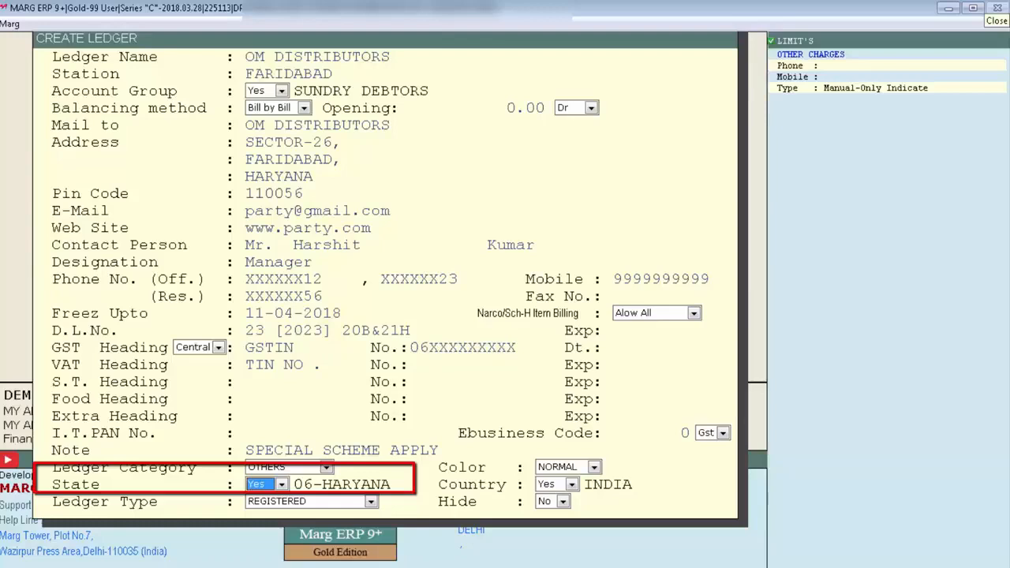
Step: Select 06-HARYANA as the party's state and keep the country as INDIA
key(Return)
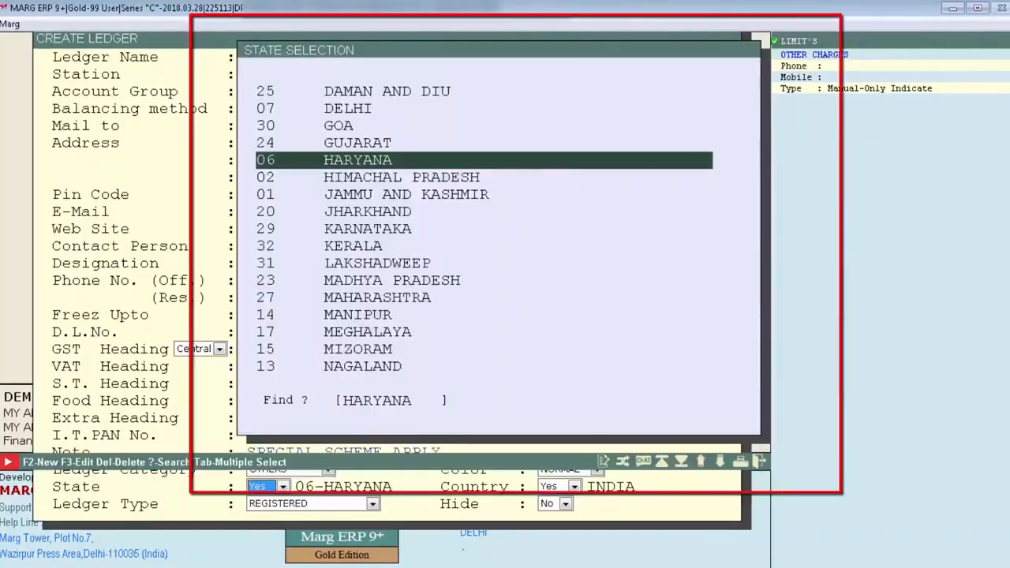
key(Return)
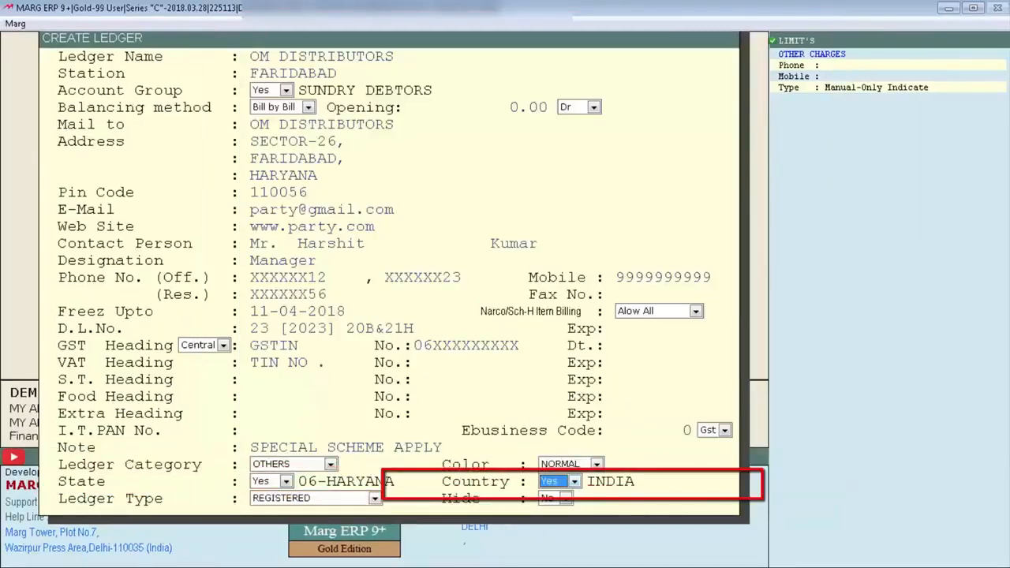
key(Return)
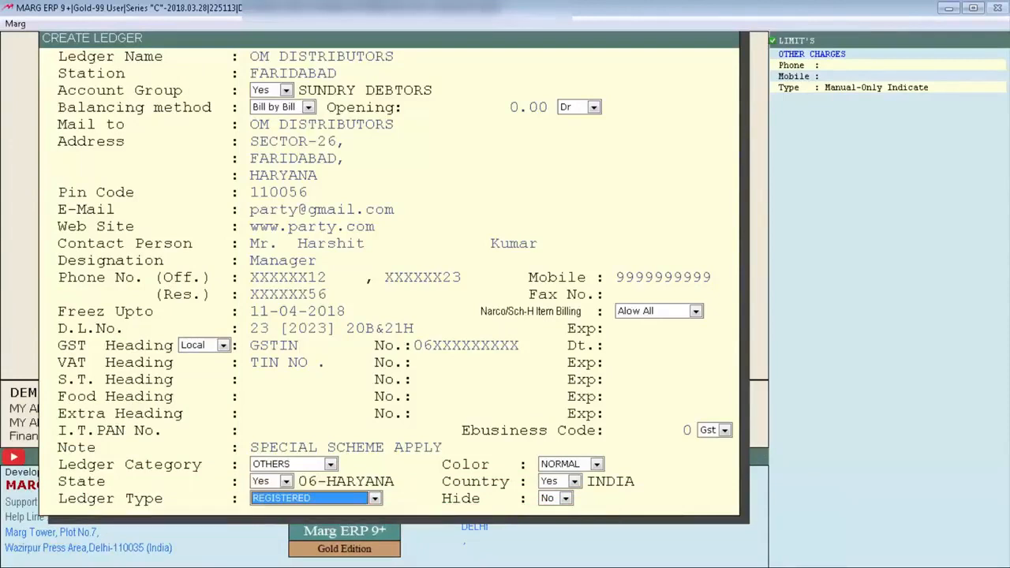
Step: Keep the ledger type as REGISTERED and Hide as No, completing the main ledger form
key(space)
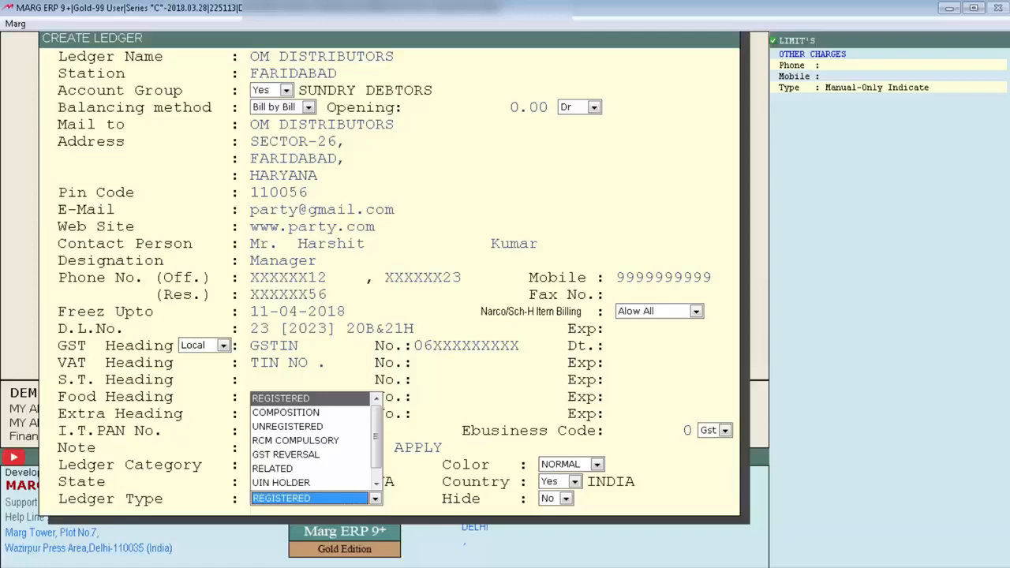
key(Return)
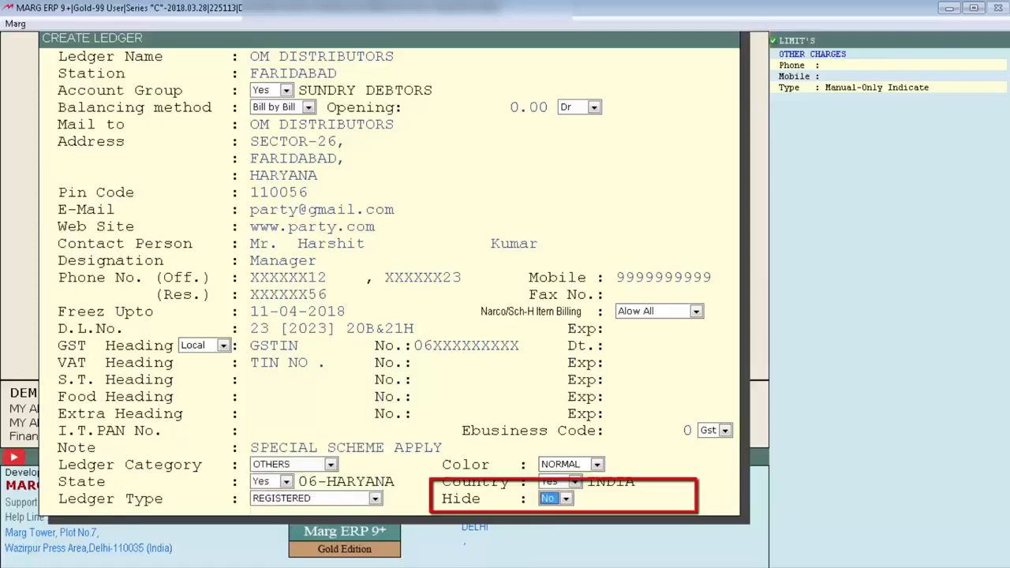
key(space)
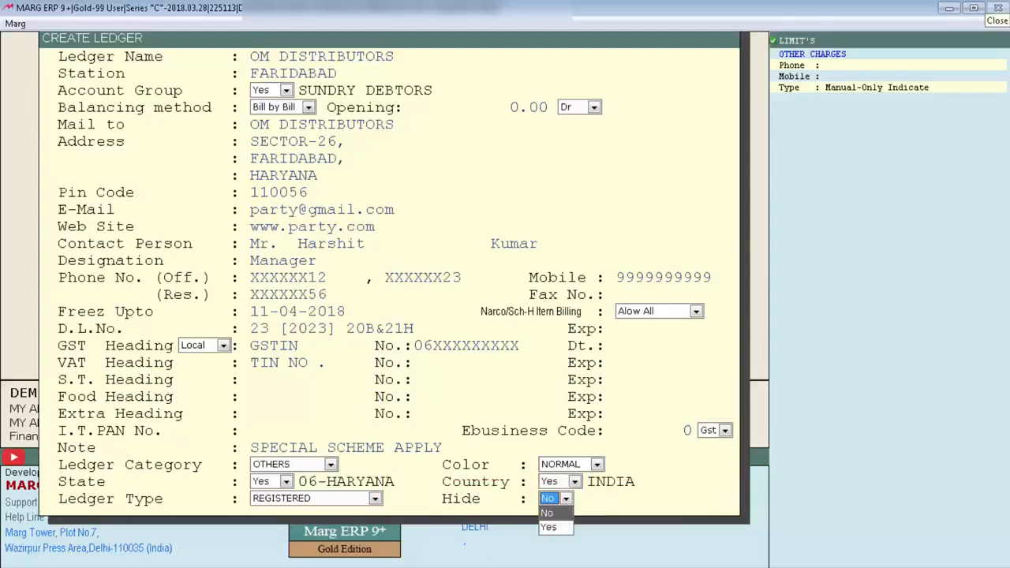
key(Return)
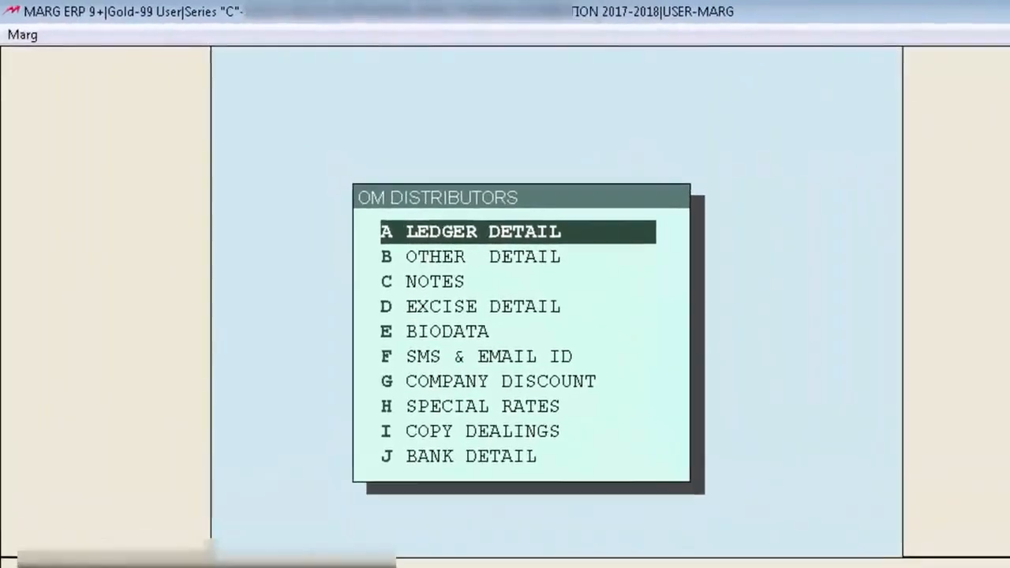